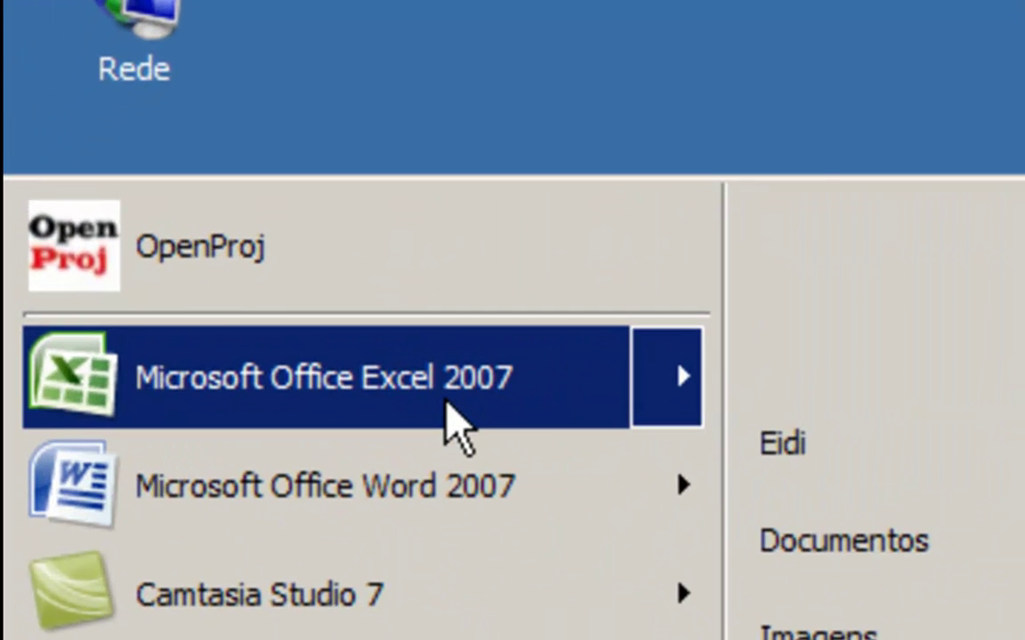
Open Microsoft Office Excel 2007 and select the range C3:R24 in the blank worksheet, ending on cell G9.
mouse_move(449, 410)
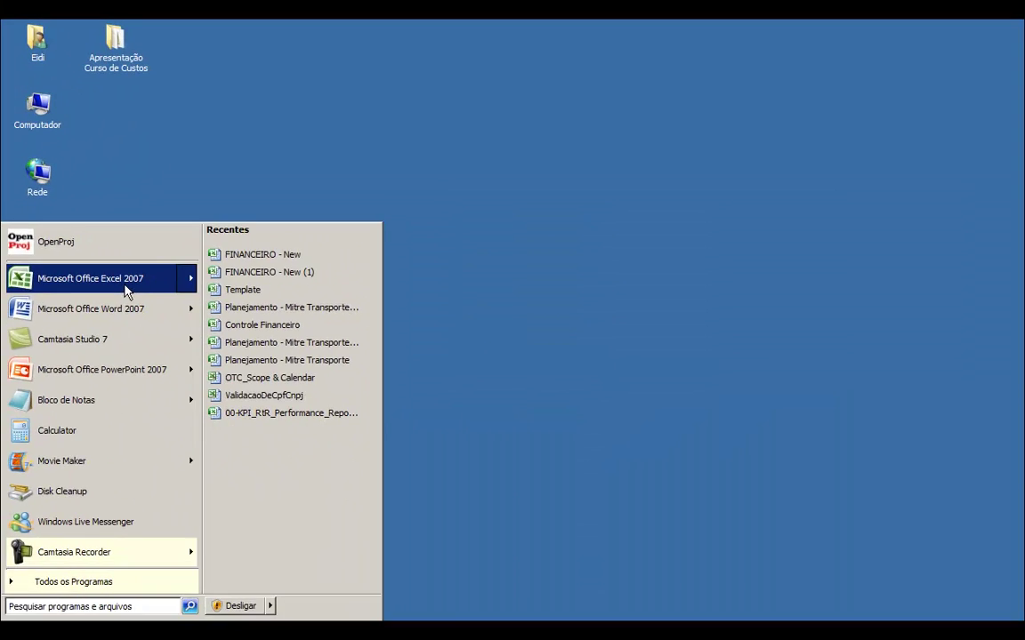
click(90, 278)
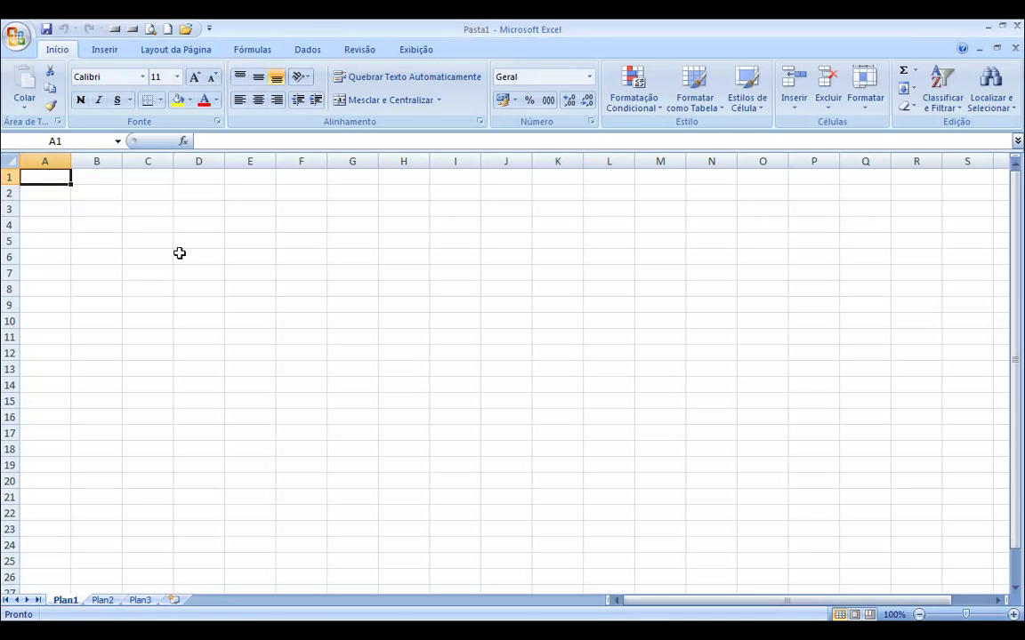
drag(157, 214, 904, 546)
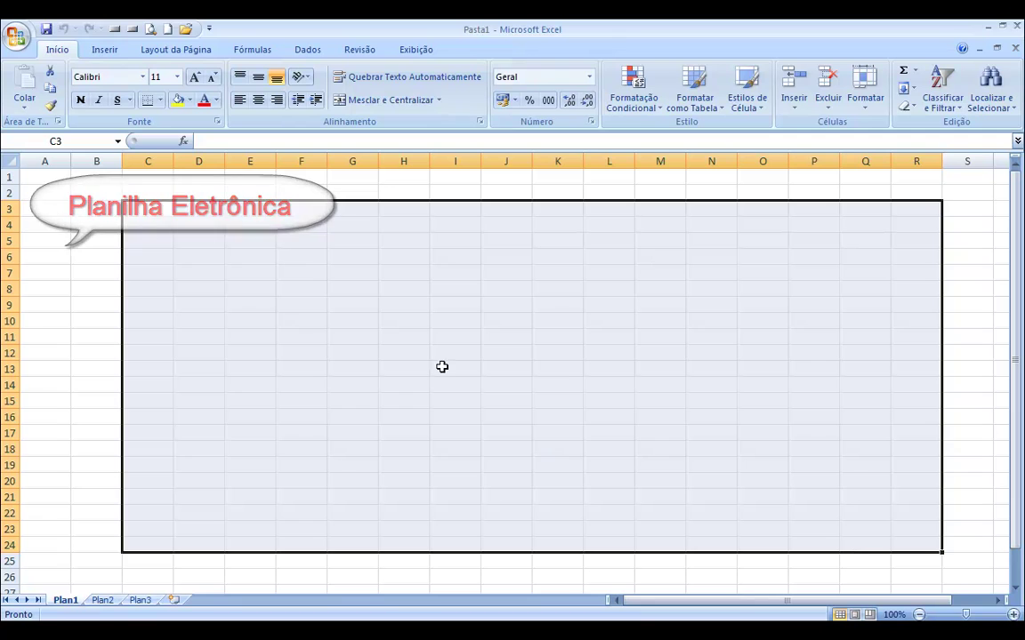
click(330, 302)
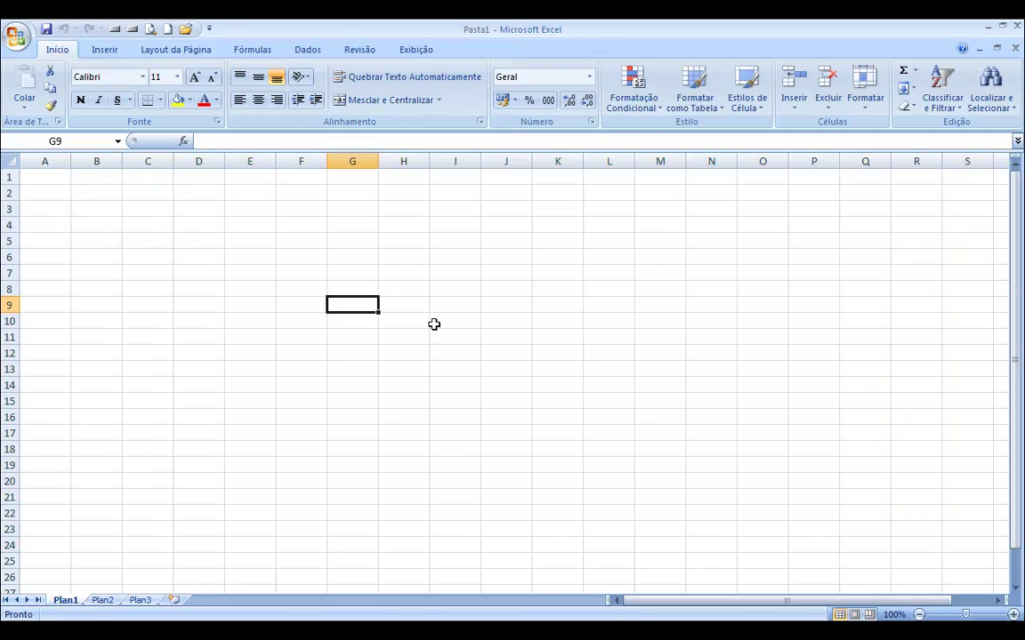
Highlight columns A to F and rows 1 to 14 in turn, clearing the selection after each.
drag(46, 160, 297, 164)
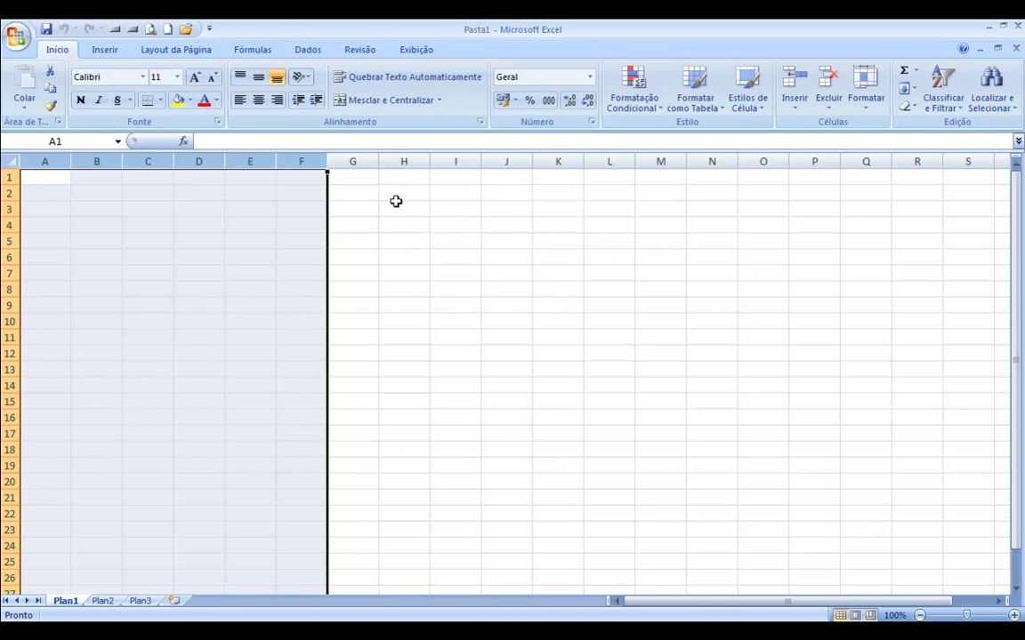
click(396, 201)
drag(12, 178, 28, 378)
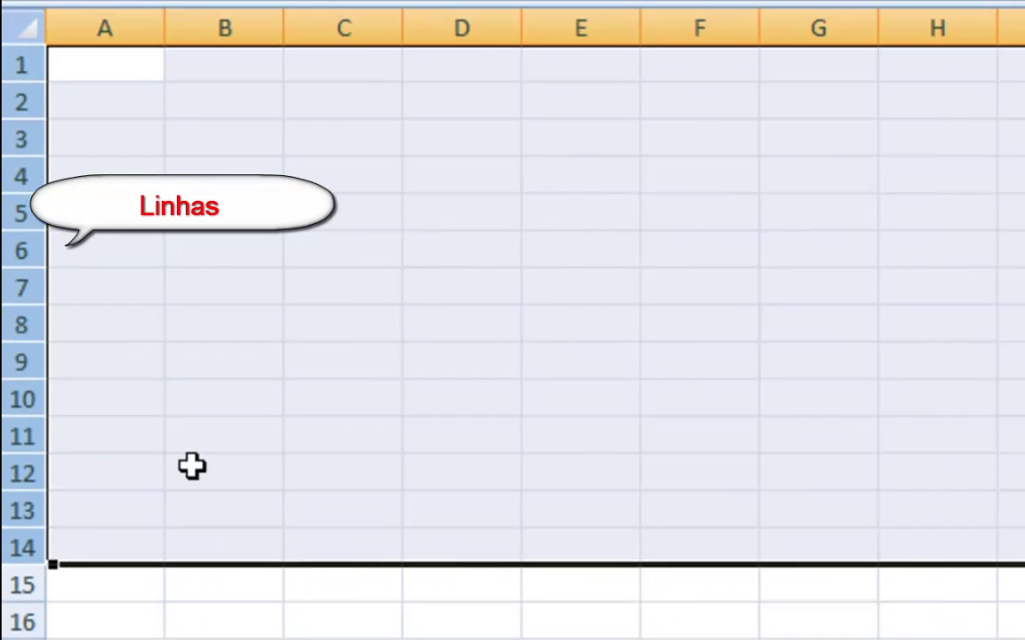
click(241, 512)
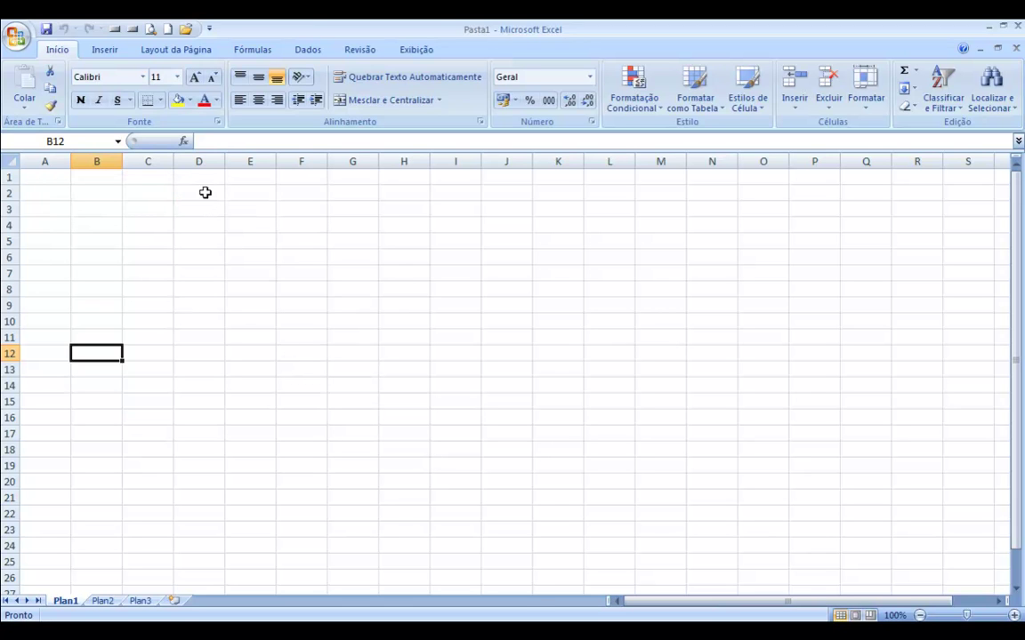
Show how cell D3 is formed by selecting the cell, its whole row 3 and its whole column D.
click(201, 212)
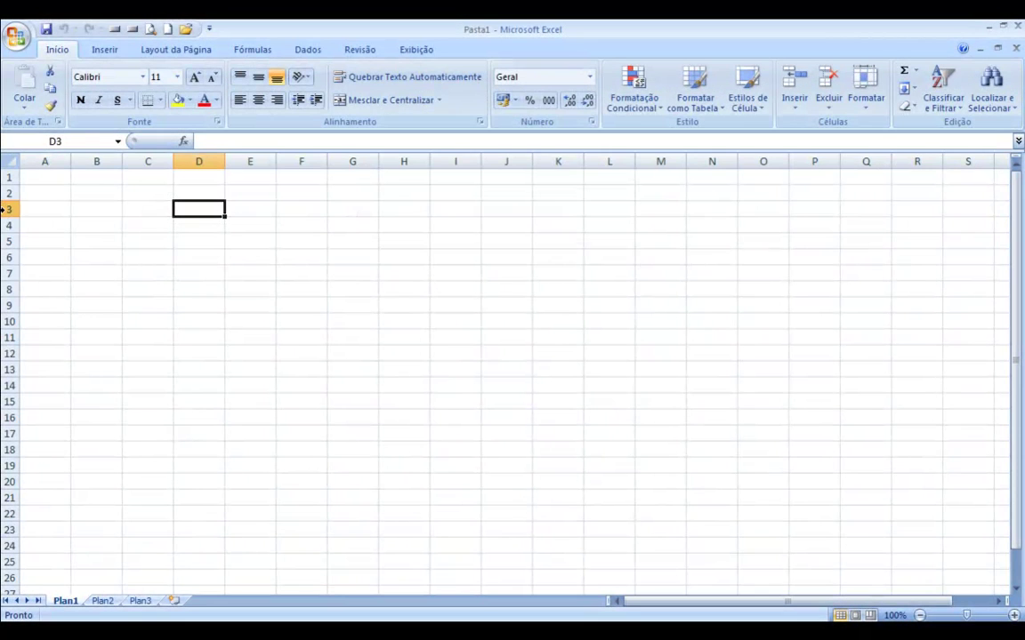
click(4, 209)
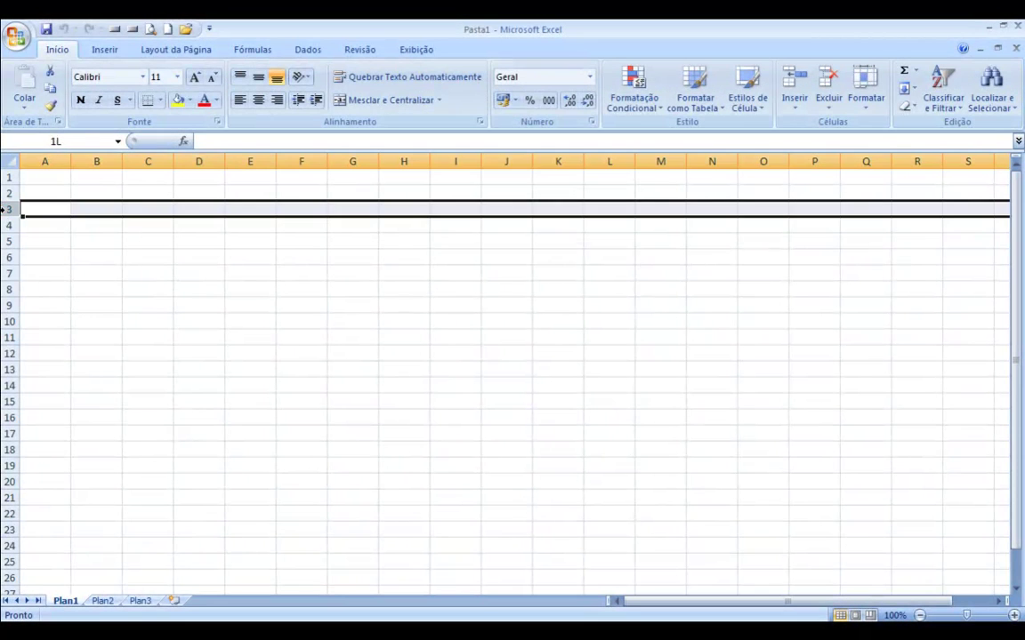
click(200, 161)
click(198, 211)
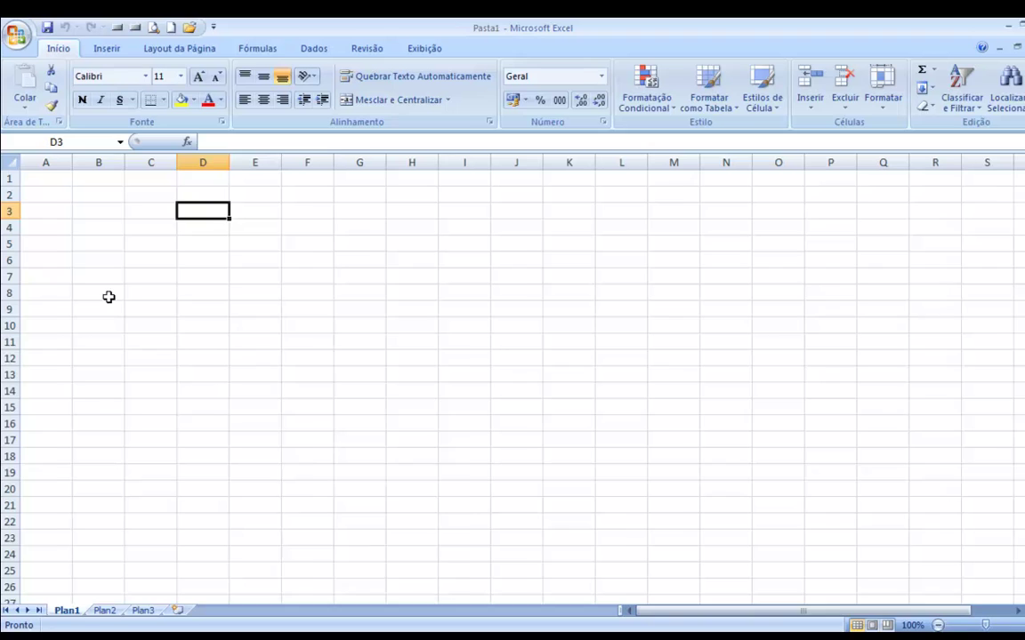
click(118, 288)
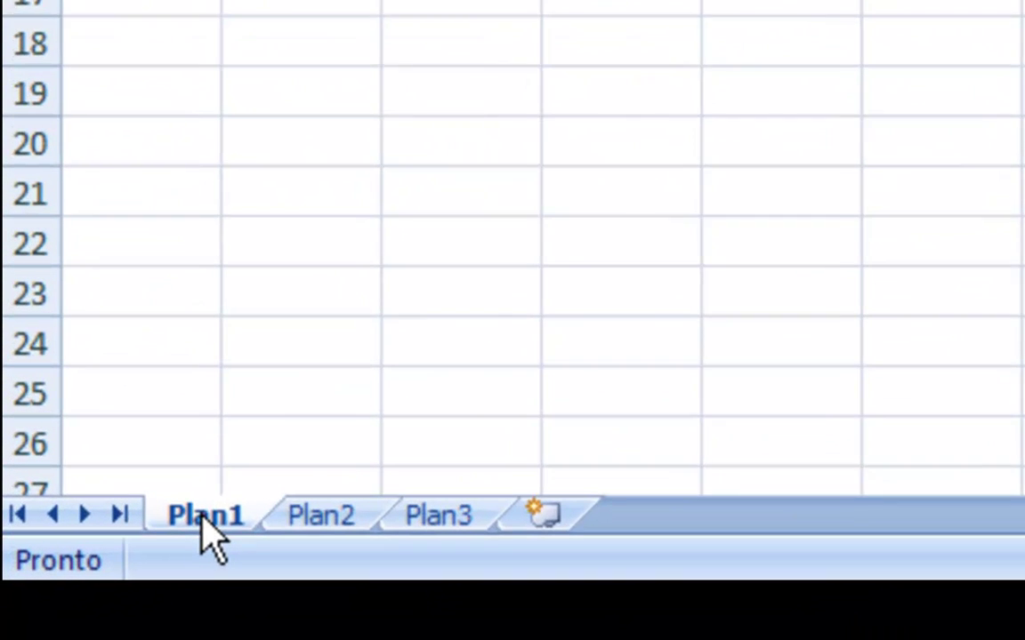
View the Plan2 and Plan3 worksheets and return to Plan1.
click(343, 521)
click(485, 522)
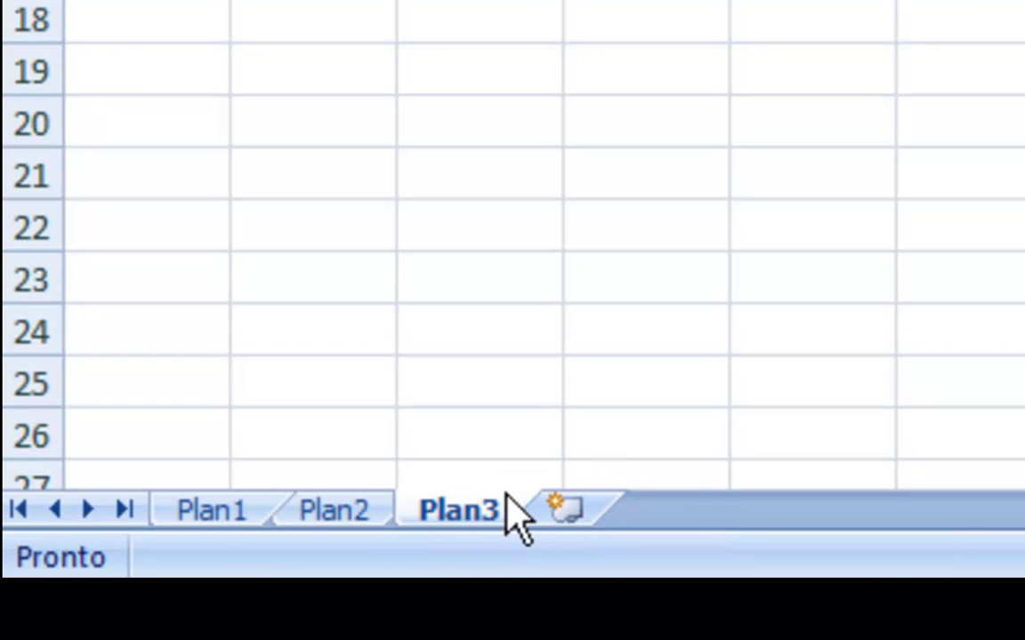
click(233, 520)
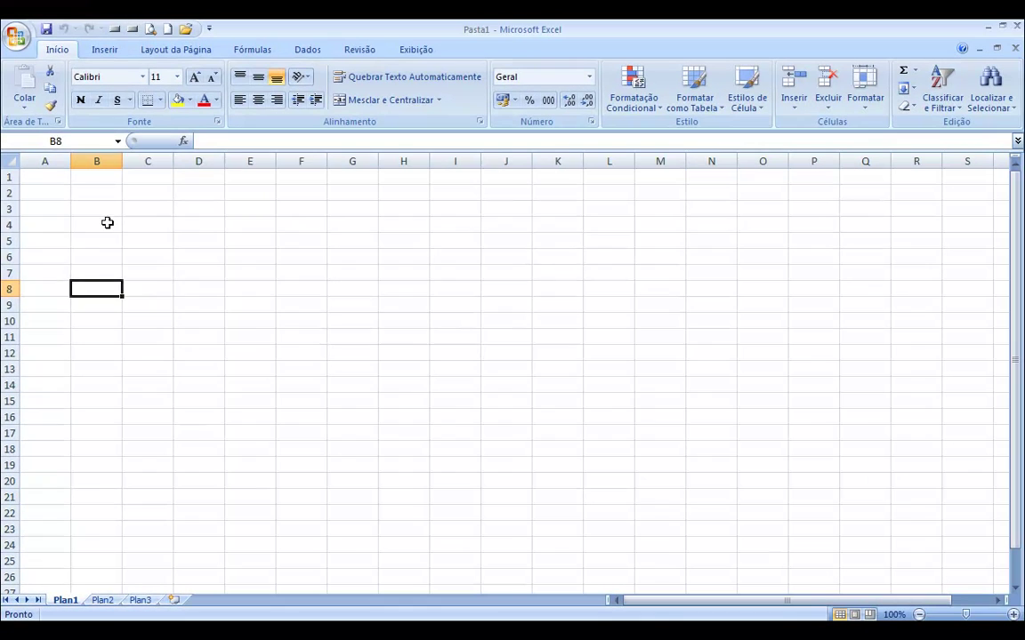
Select the block B4:N19 on Plan1 and similar large blocks on Plan2 and Plan3, ending on cell B15 of Plan1.
drag(108, 222, 706, 464)
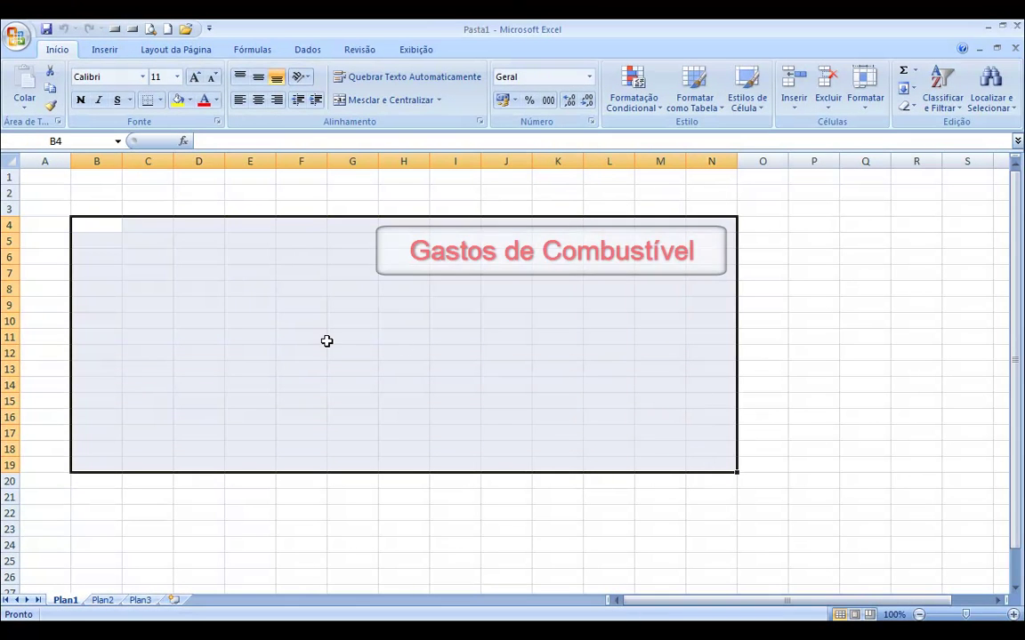
click(102, 602)
drag(126, 222, 819, 466)
click(142, 601)
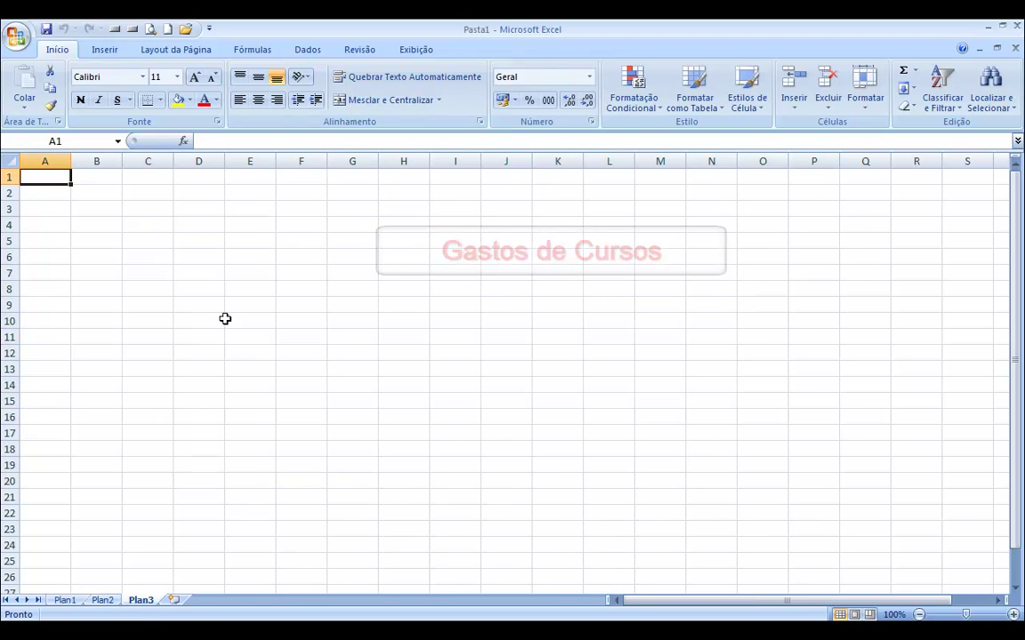
drag(148, 227, 862, 480)
click(63, 601)
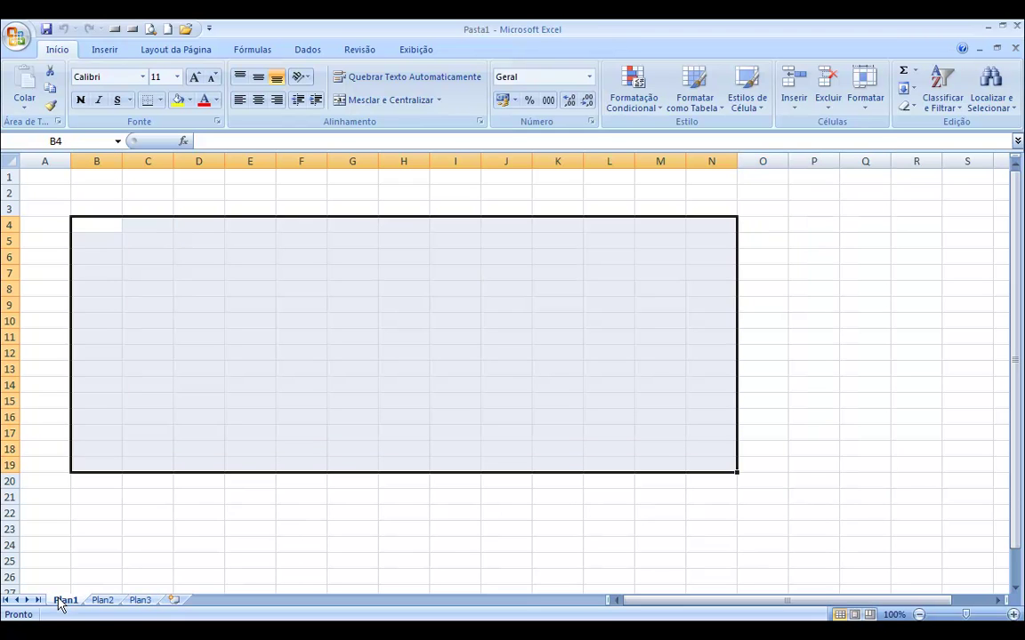
click(102, 400)
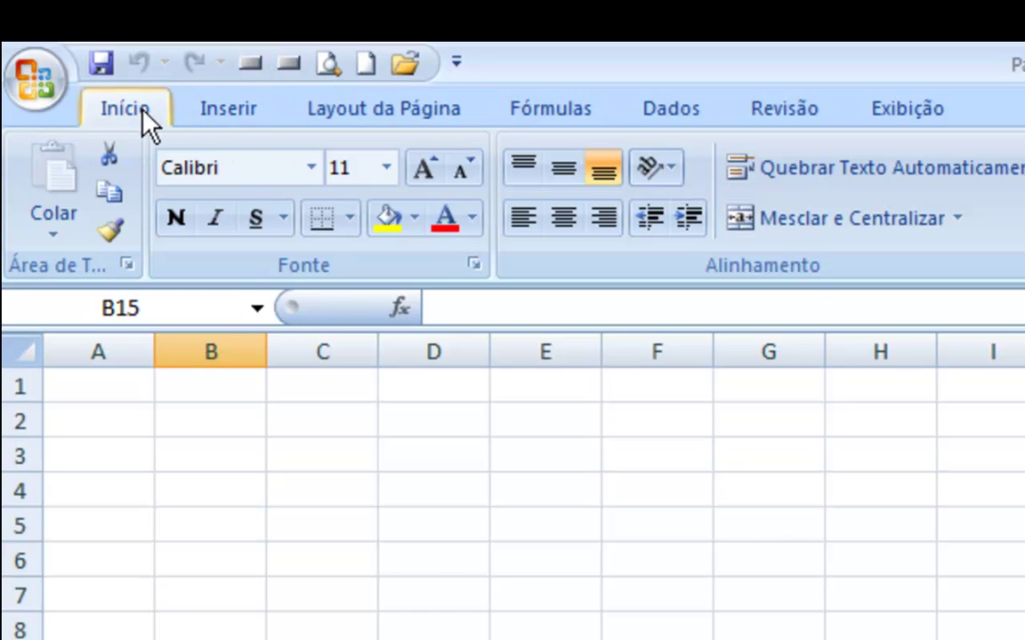
Look through the Inserir, Layout da Página and Fórmulas command groups and return to Início.
click(241, 114)
click(313, 113)
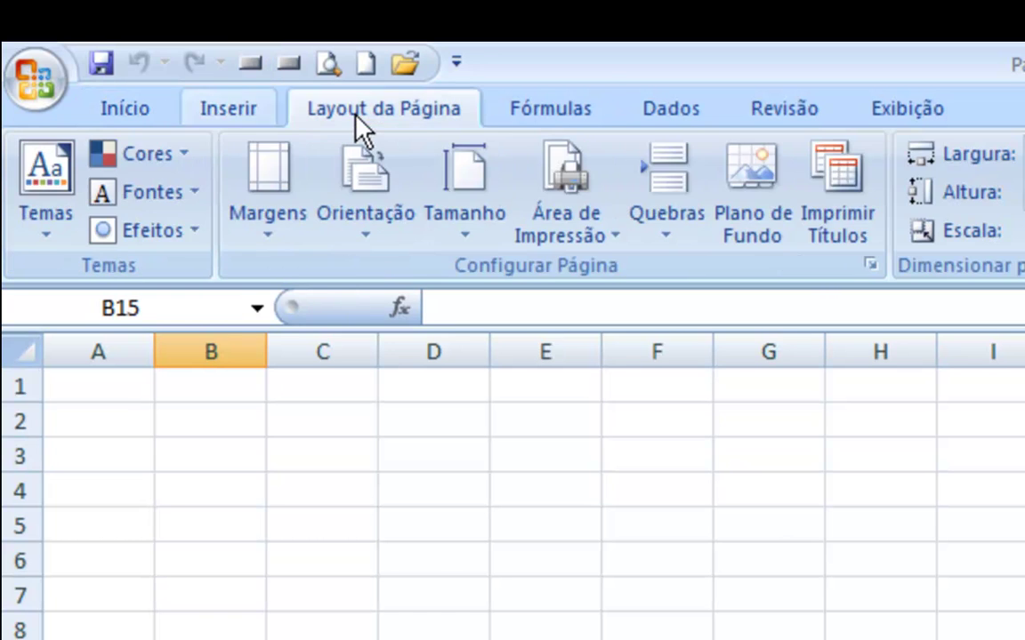
click(537, 105)
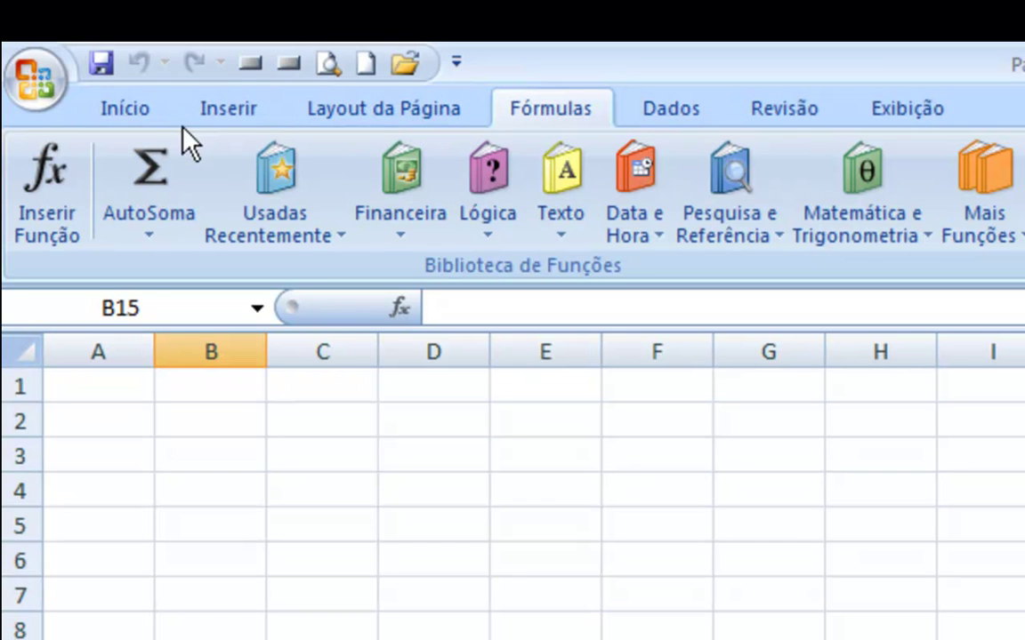
click(135, 119)
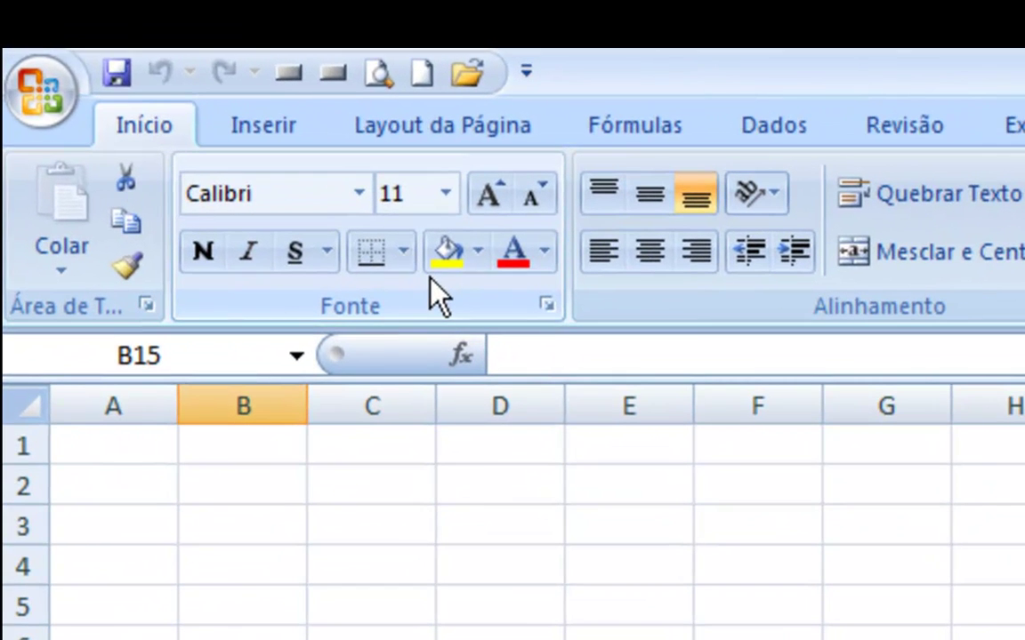
Enter a sample first name in lowercase in cell D5 and reselect that cell.
click(354, 412)
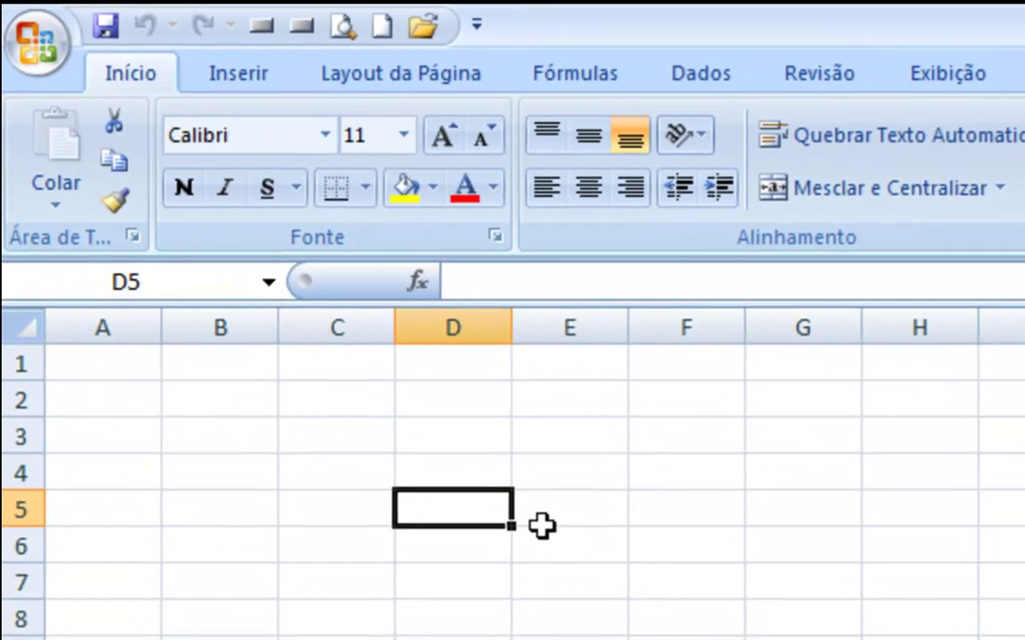
text(paulo)
key(Return)
key(Up)
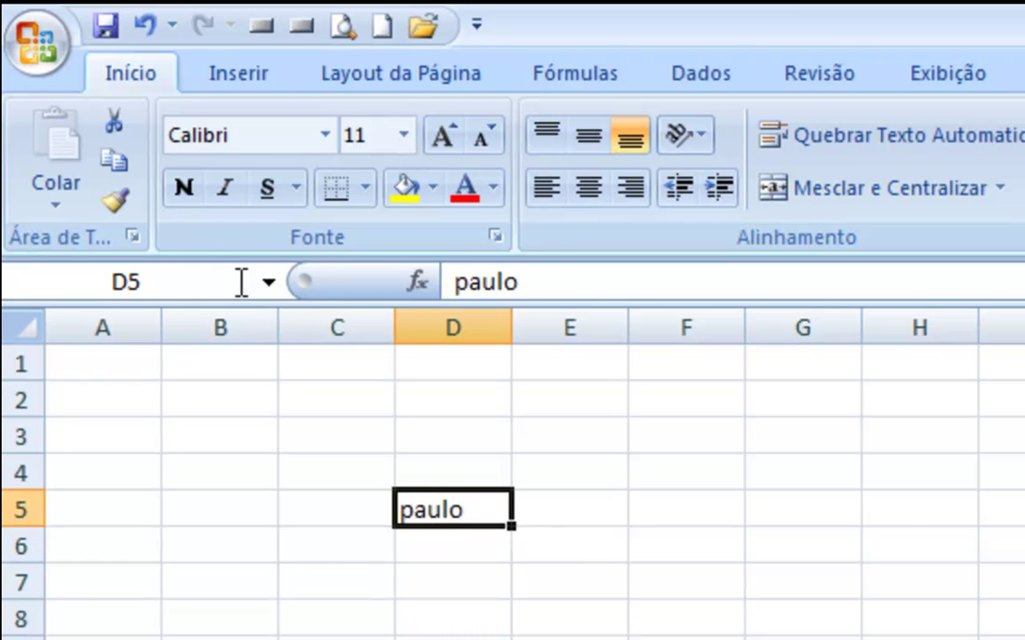
Format cell D5 as bold, italic and underlined with yellow fill and red font, and confirm its font settings in Formatar Células.
click(183, 198)
click(223, 200)
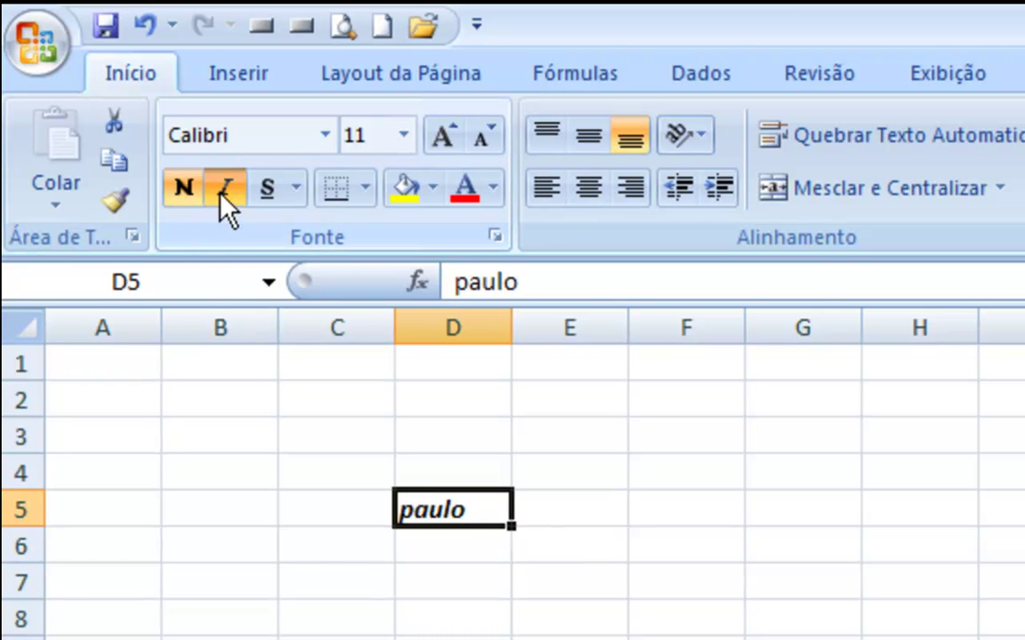
click(258, 198)
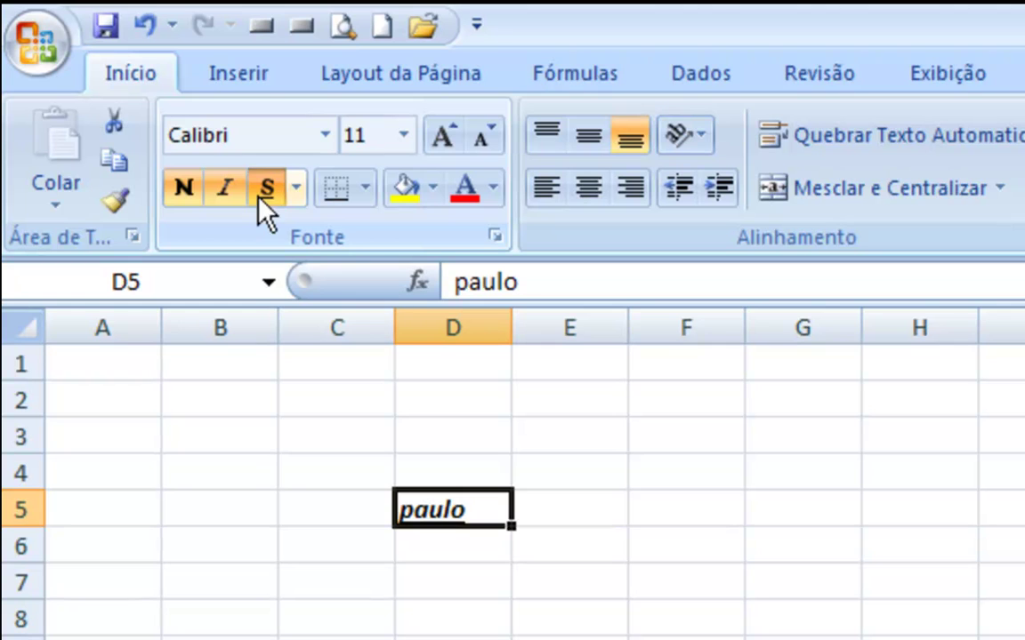
click(405, 190)
click(463, 190)
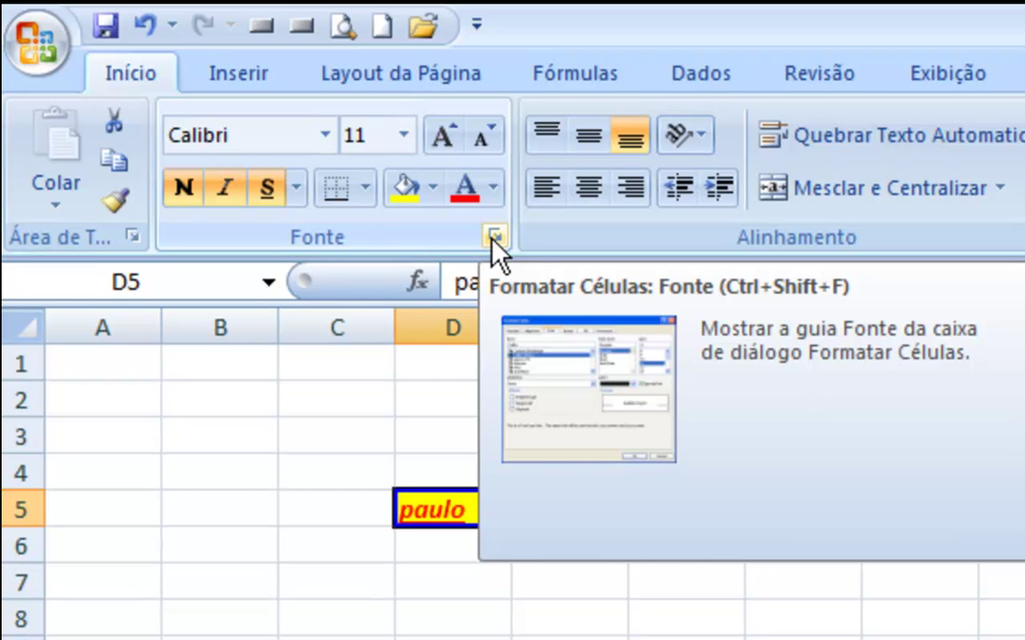
click(493, 237)
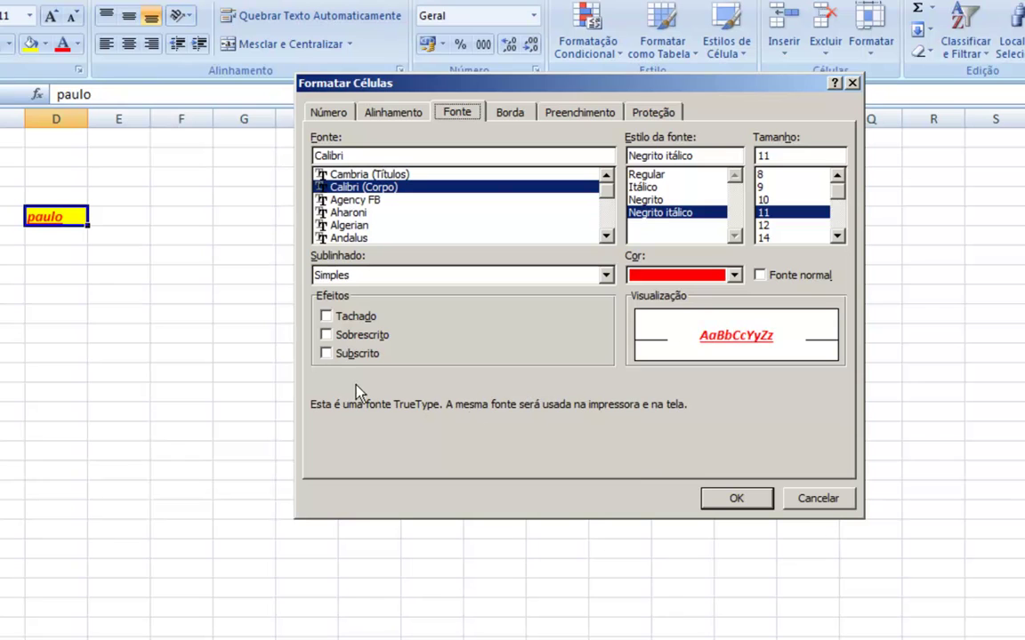
click(720, 503)
Undo the sample entry and formatting in cell D5.
click(131, 217)
click(63, 216)
key(Right)
key(Left)
key(ctrl+z)
key(ctrl+z)
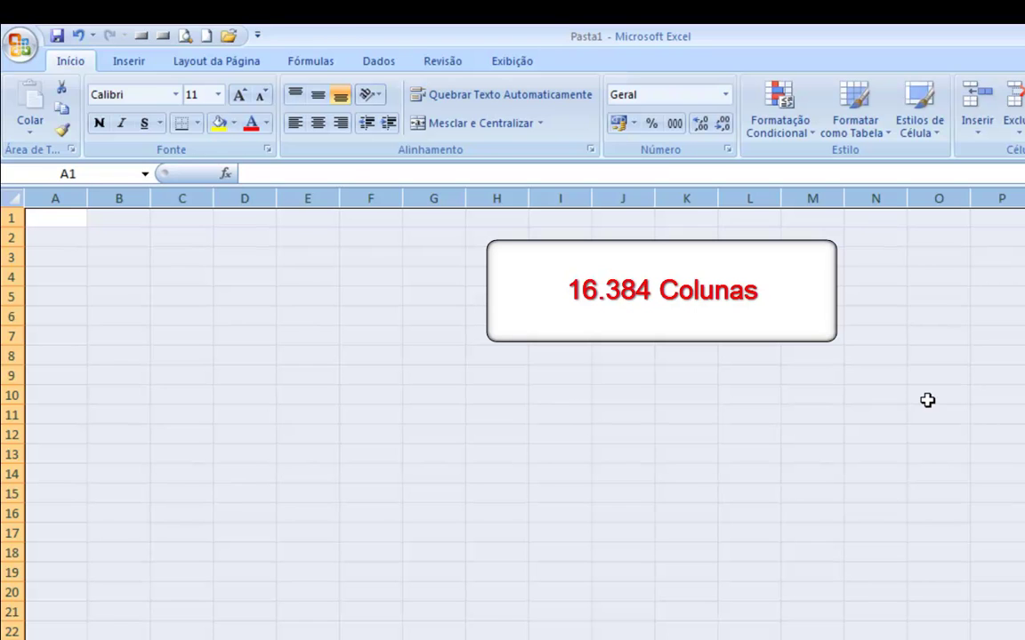
Highlight rows 1 to 21 of the sheet and clear the selection by choosing cell F17.
click(560, 416)
drag(15, 218, 76, 616)
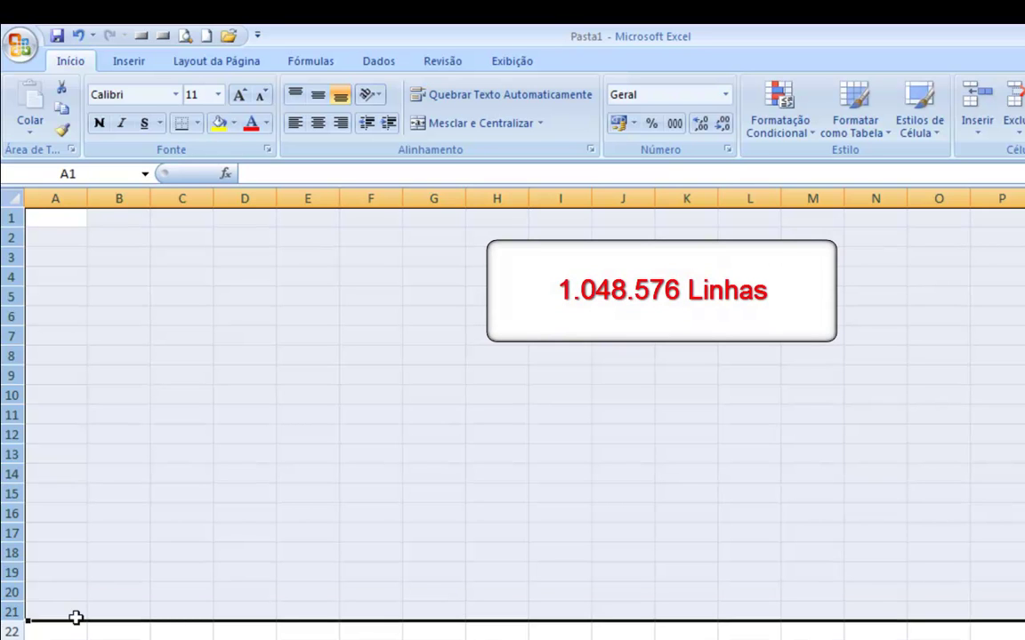
click(363, 534)
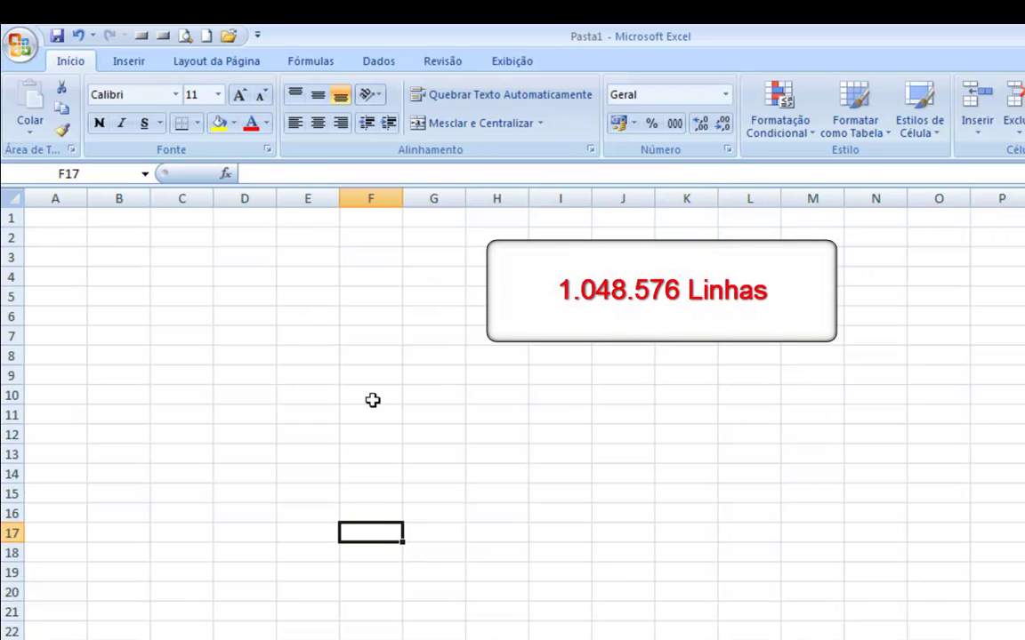
Fill cell F8 with yellow and enter a run of sixteen capital P characters in it.
click(370, 355)
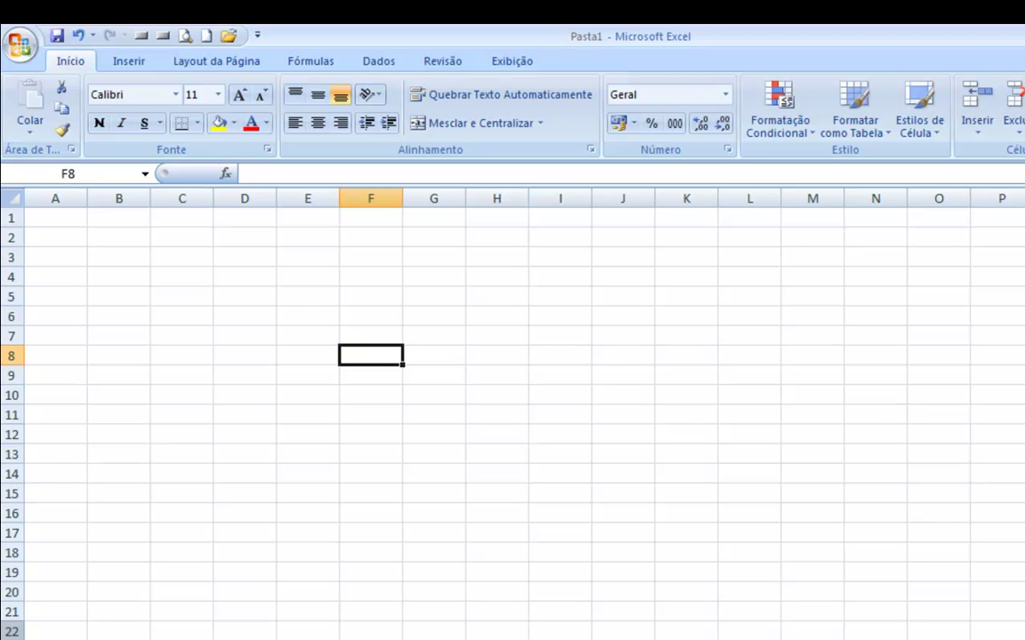
click(218, 123)
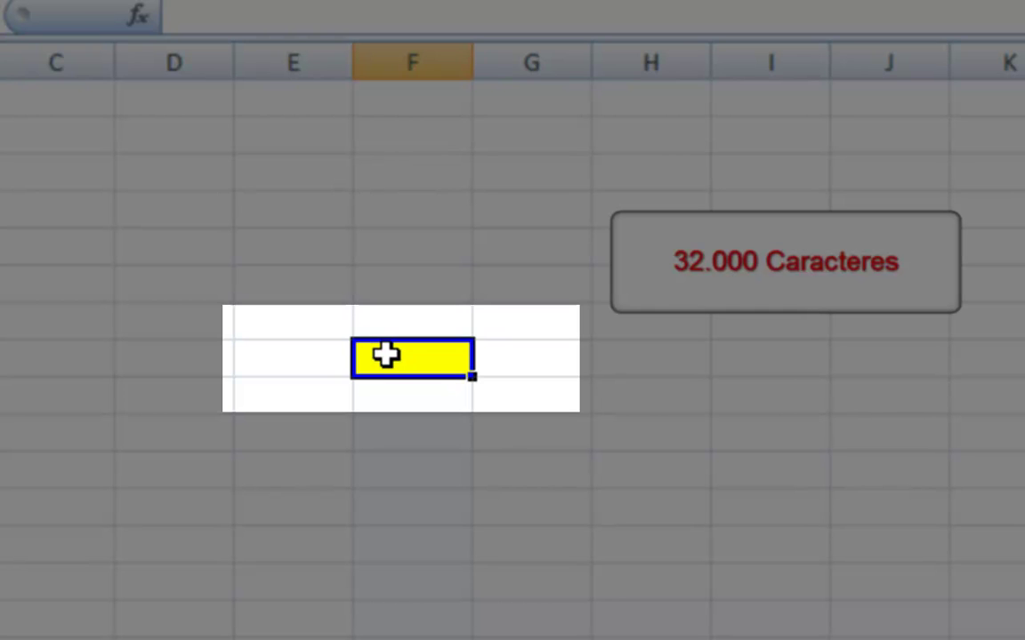
text(PPPPPPPPPPPP)
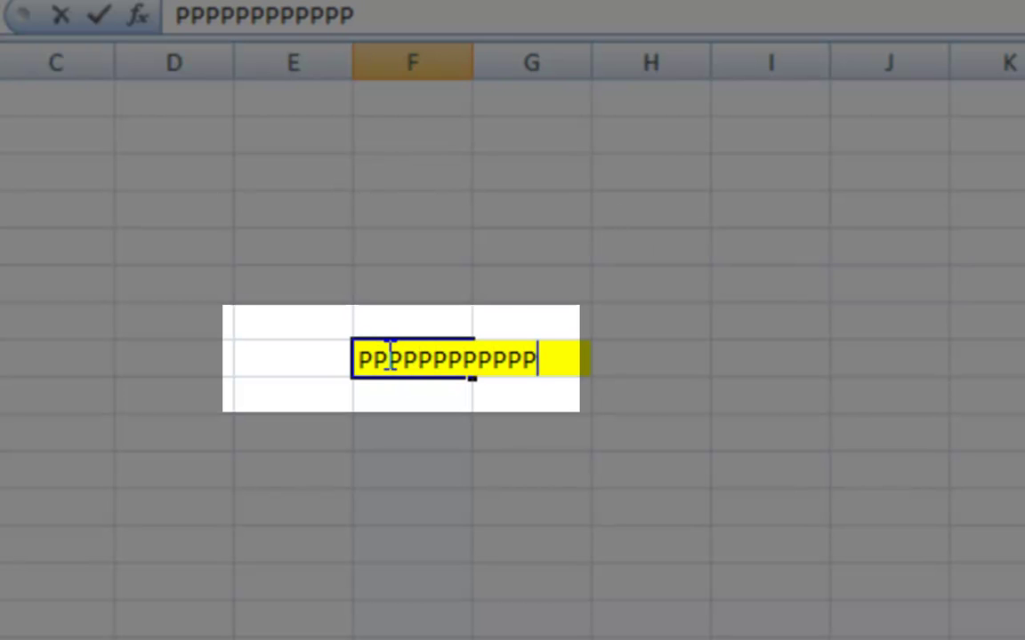
text(PPPP)
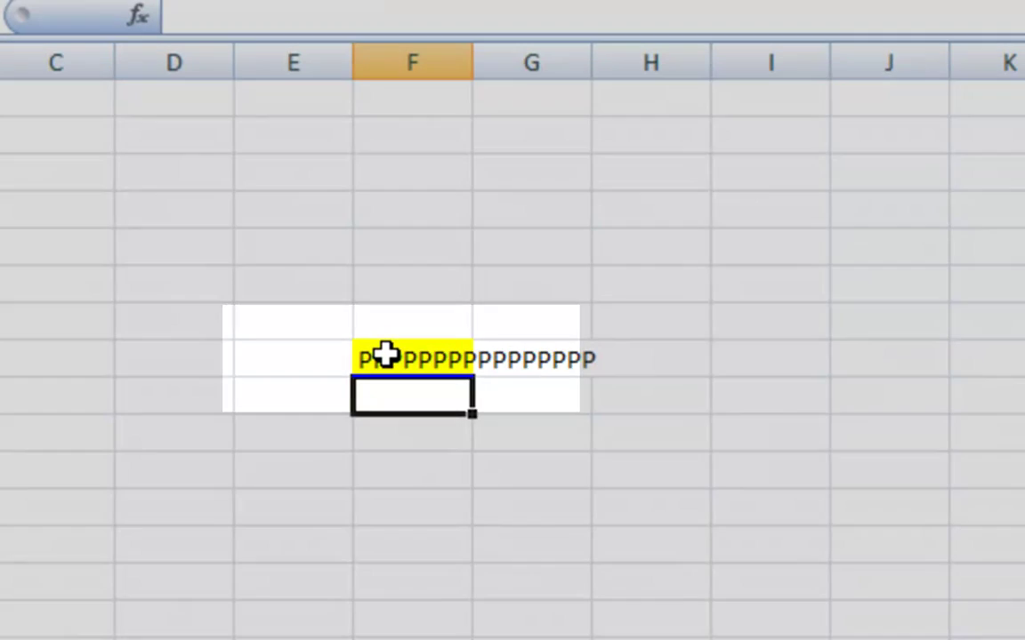
Delete the text in cell F8 and remove its yellow fill by pasting the blank cell G8 over it.
click(384, 356)
key(Delete)
key(Right)
key(ctrl+c)
key(Left)
key(Return)
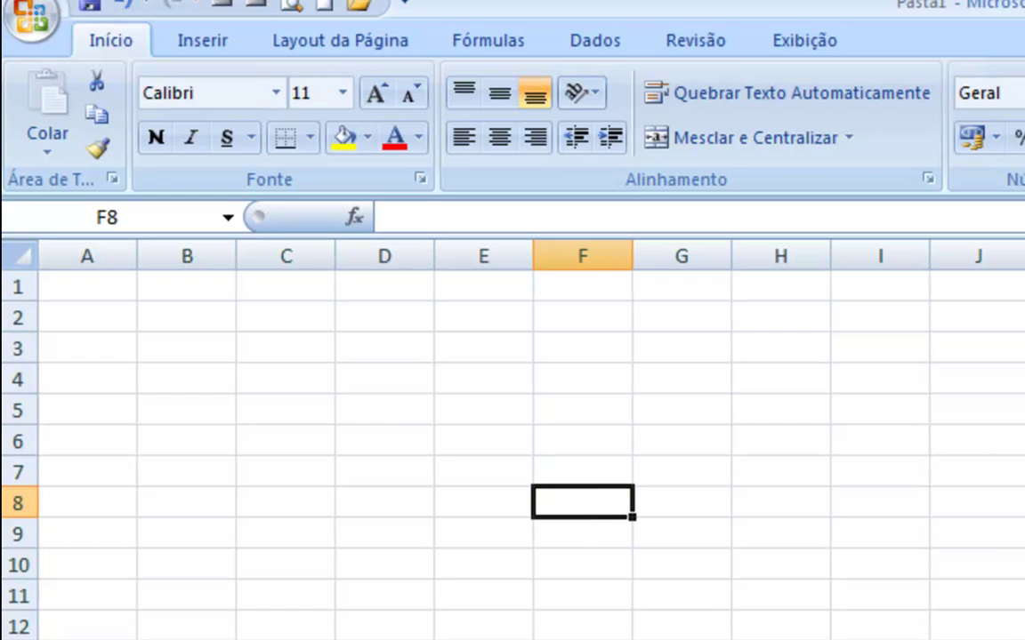
Switch to Word to type a sample first name in a blank document, and close Word to return to Excel.
key(super)
click(211, 550)
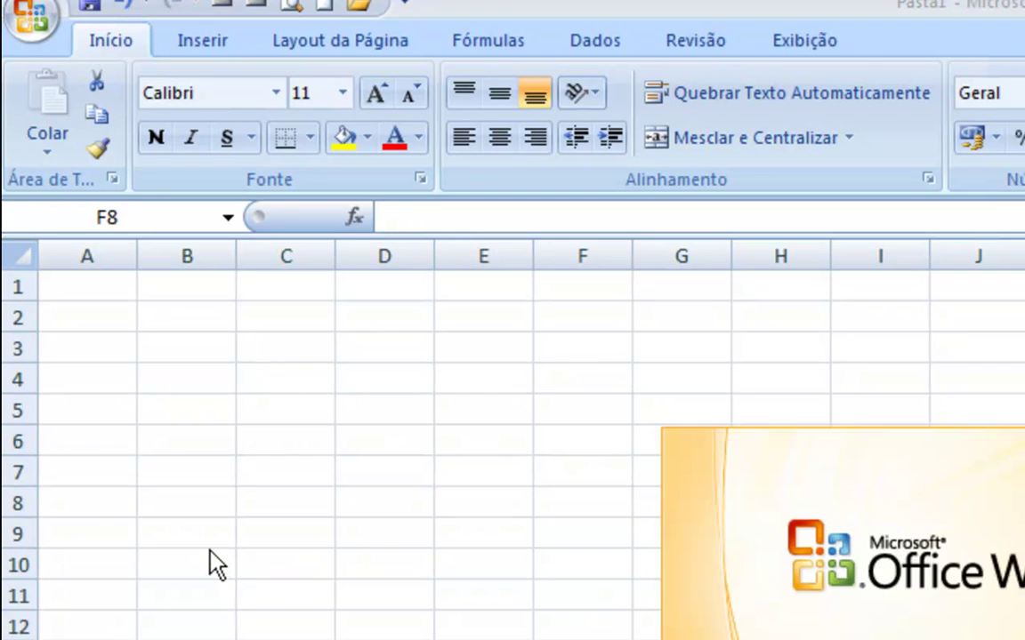
text(Paulo)
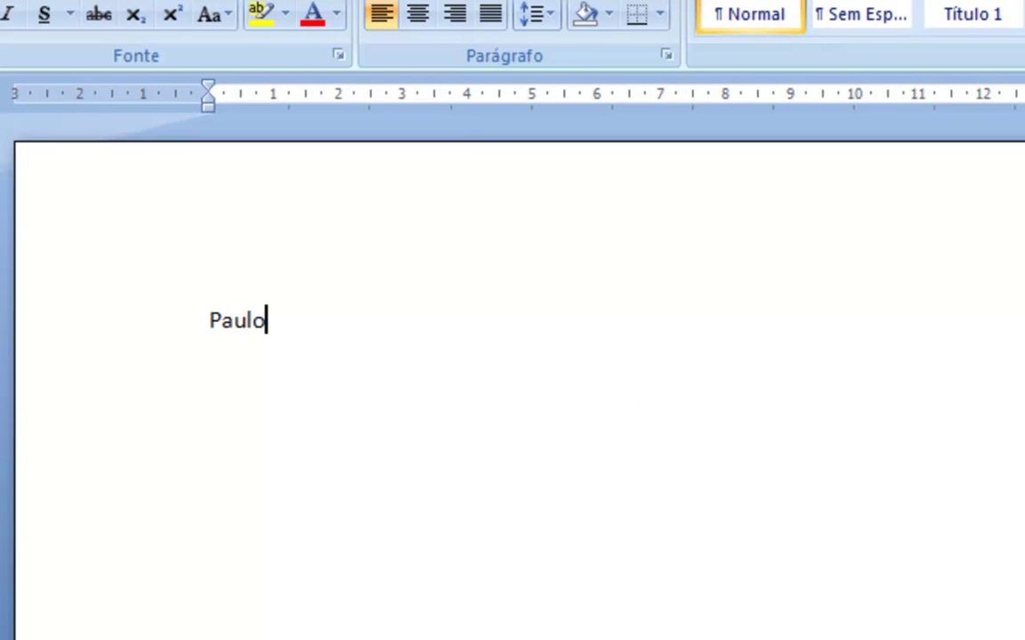
key(alt+F4)
click(691, 525)
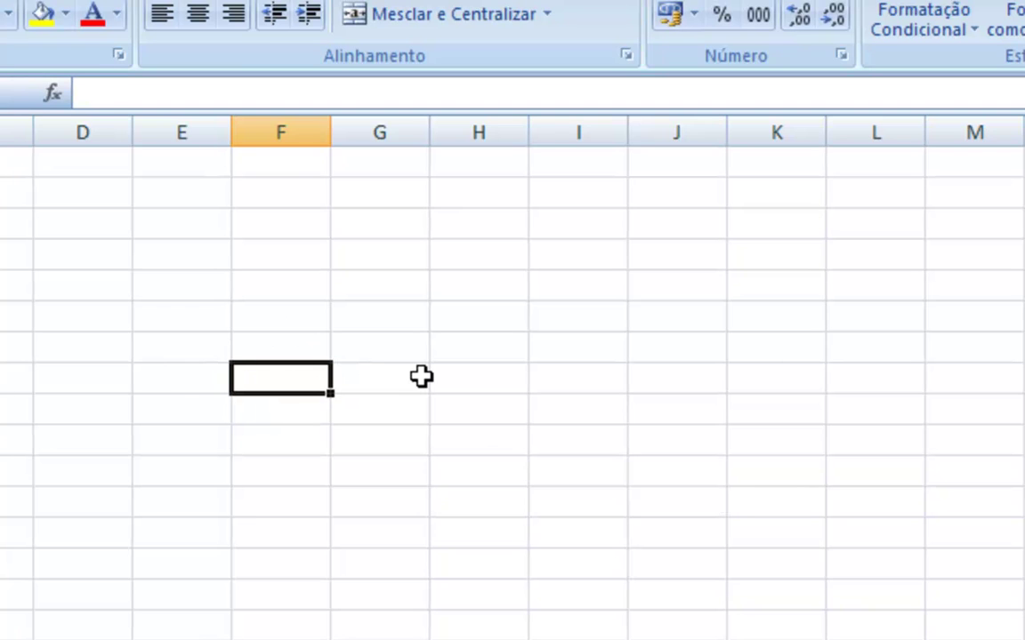
Enter a sample first name in cell F8 and move that cell's content to G8.
text(Paulo)
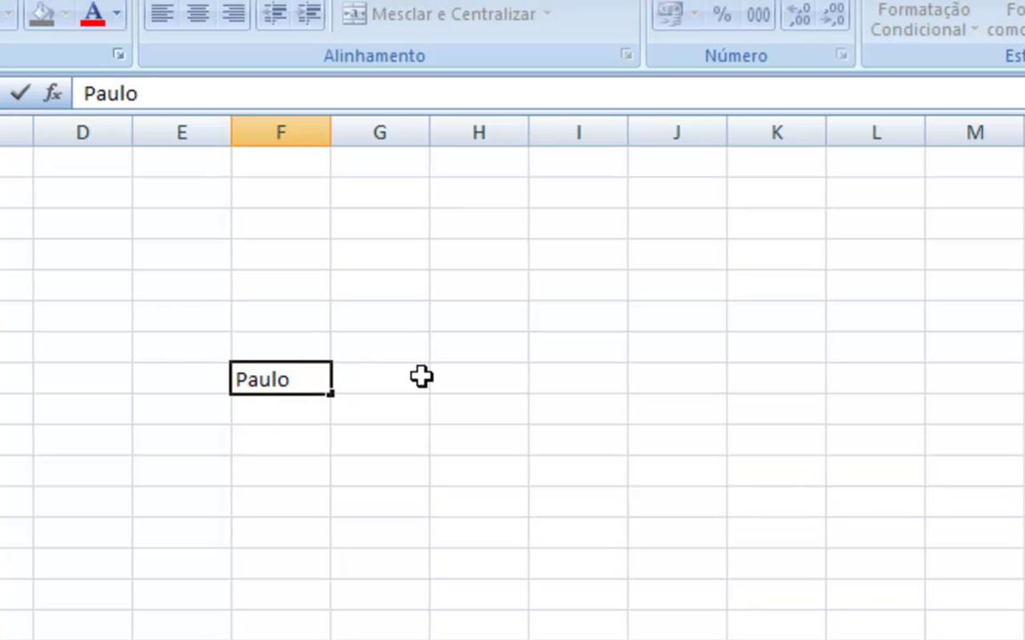
key(ctrl+Return)
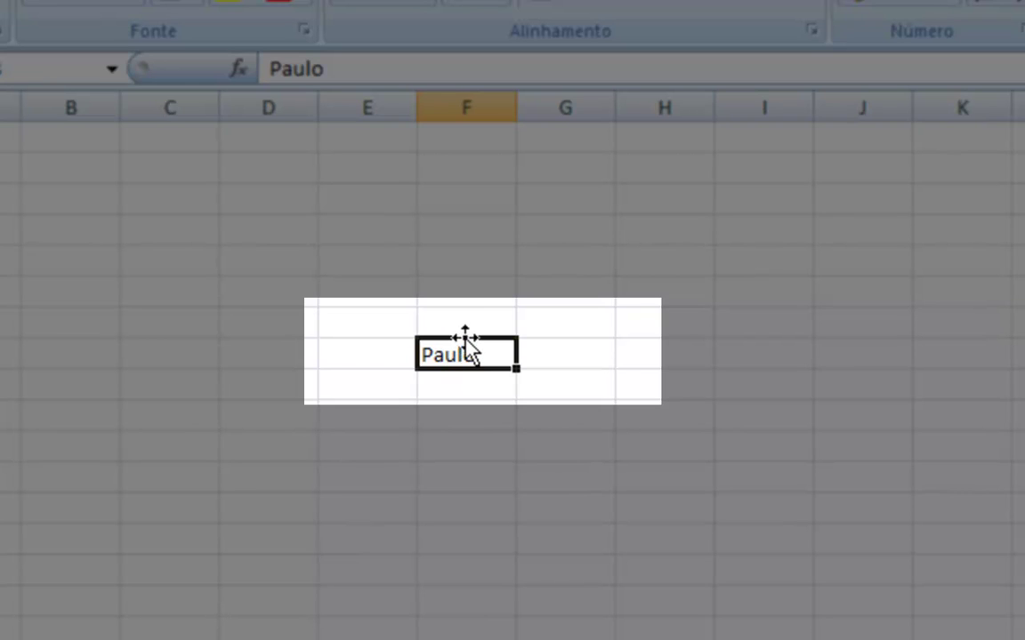
drag(462, 338, 549, 360)
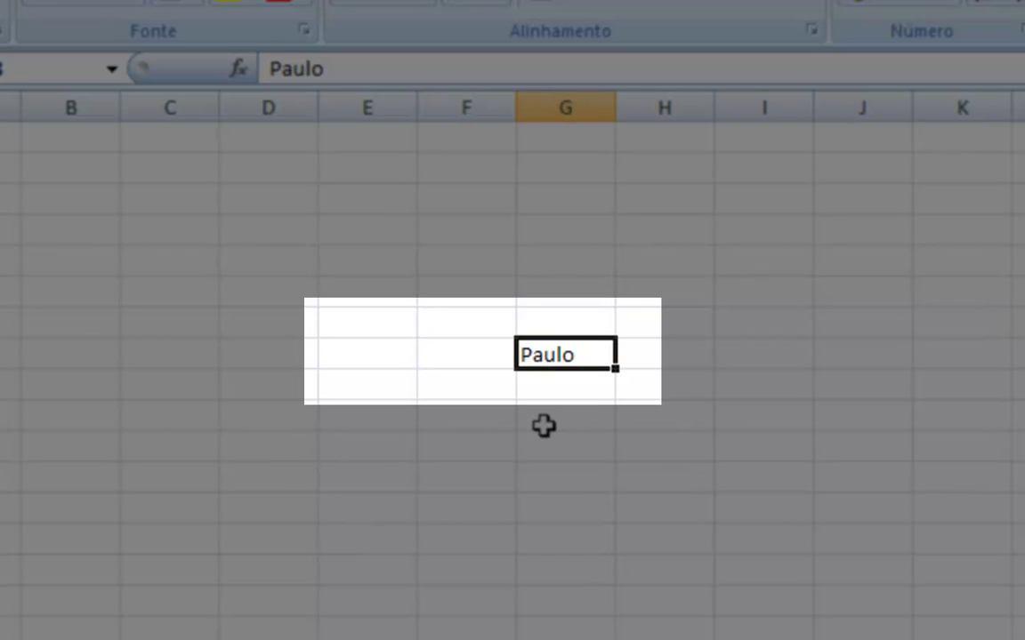